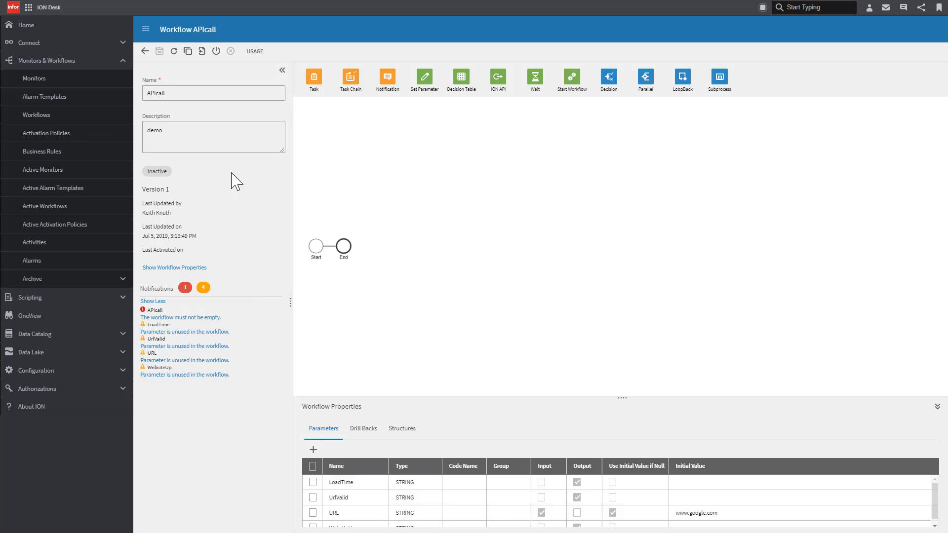
- Add an ION API activity to the workflow between the Start and End nodes
left_click(146, 30)
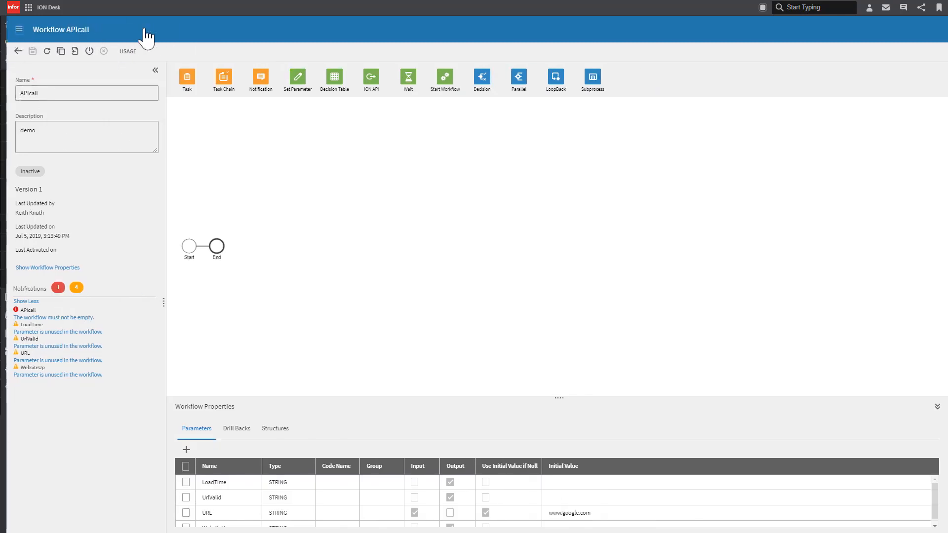
left_click(149, 70)
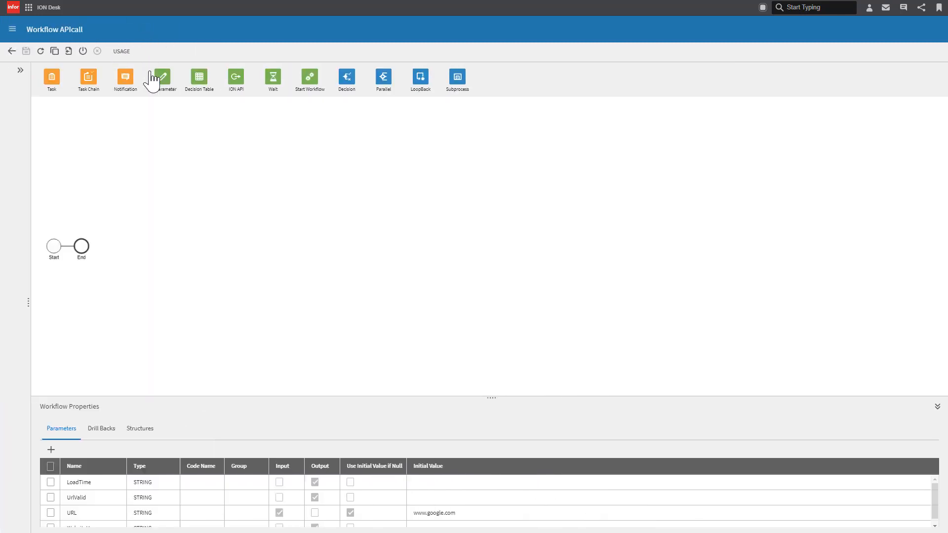
left_click_drag(192, 399, 191, 321)
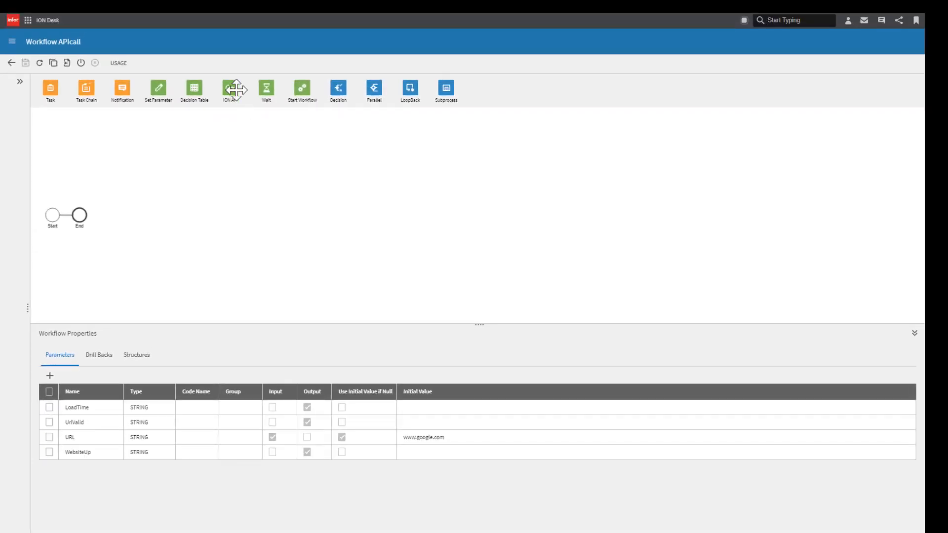
left_click_drag(230, 87, 68, 220)
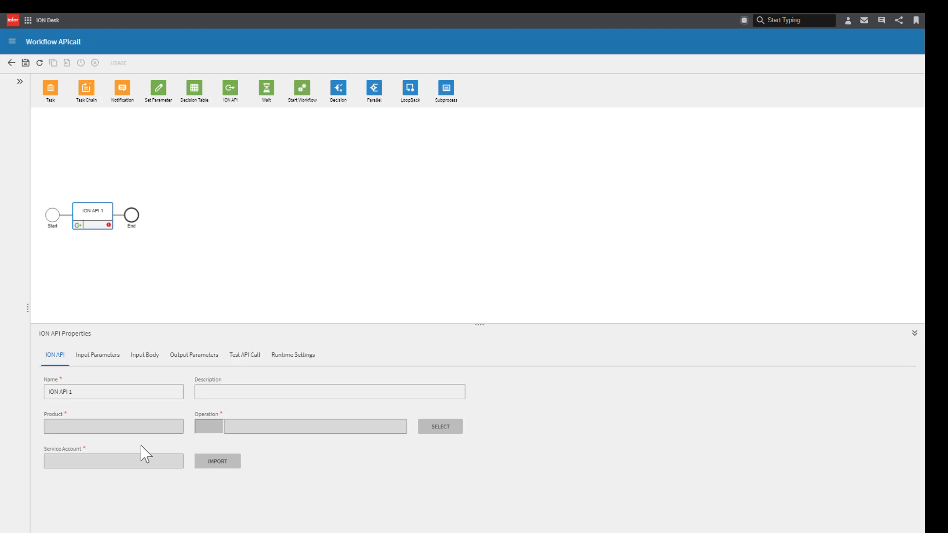
- Open the operation search for the ION API activity and choose the Neutrino APIs product
left_click(80, 391)
left_click(446, 427)
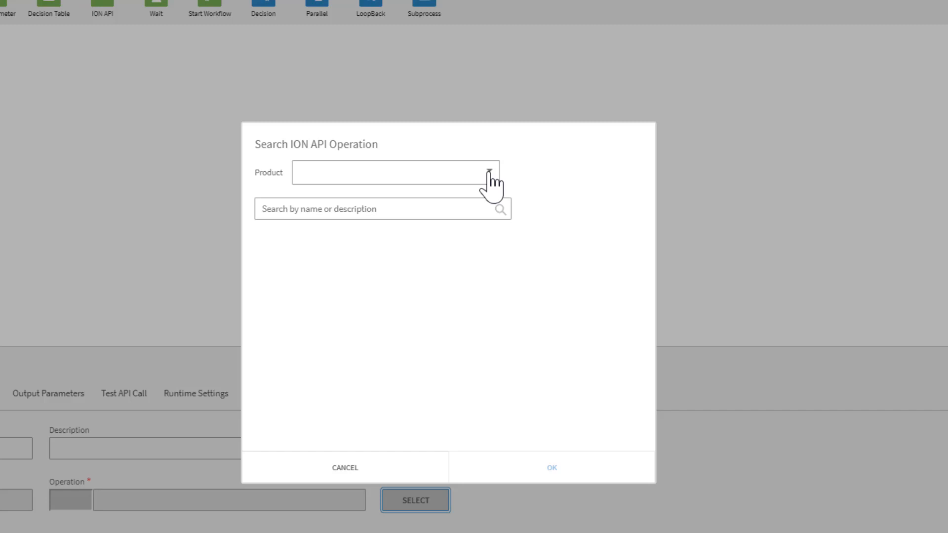
left_click(490, 173)
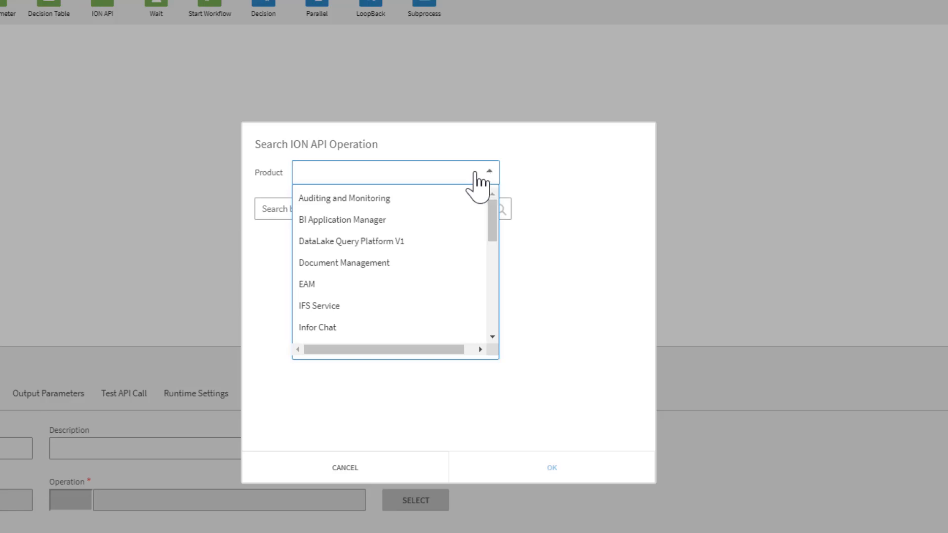
left_click(477, 187)
left_click(476, 187)
left_click_drag(493, 217, 495, 318)
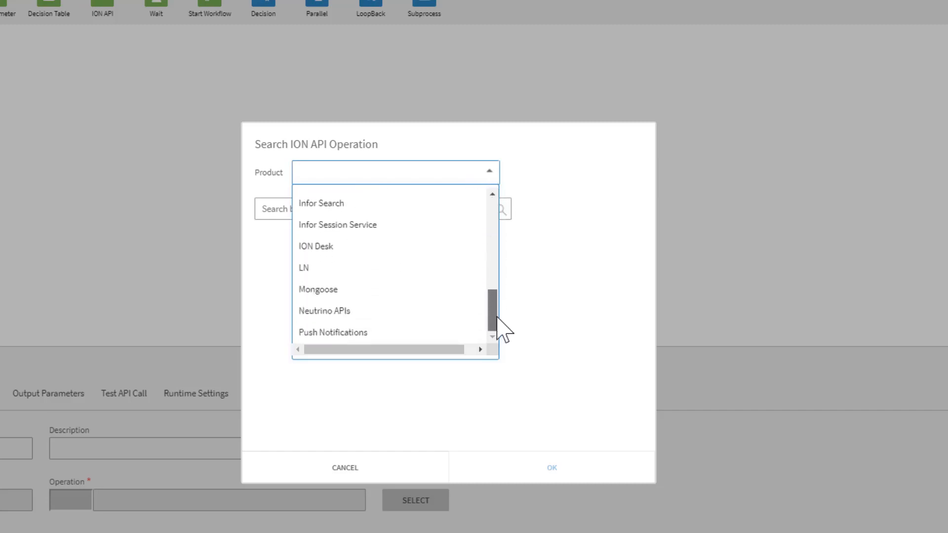
left_click(395, 304)
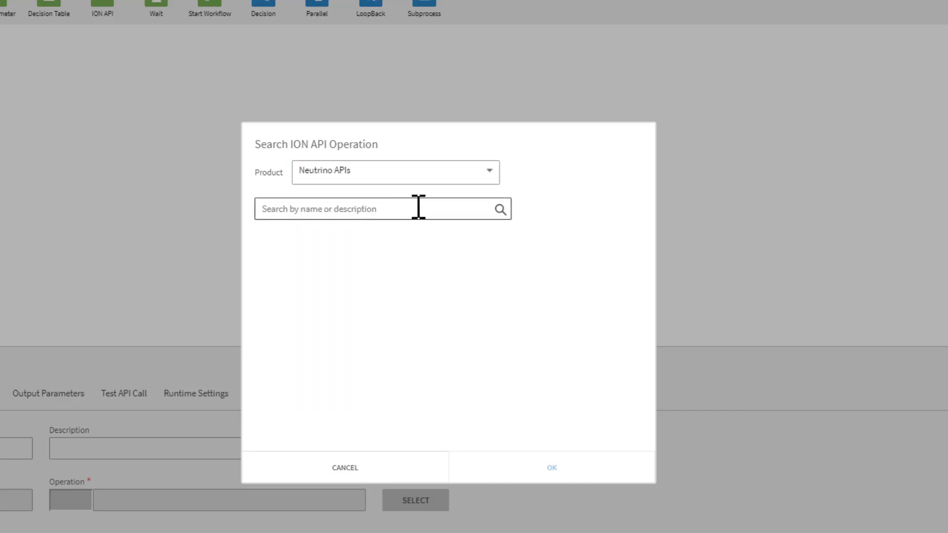
- Search operations for url and select the POST CustomerApi/V1/apis/url-info operation
left_click(501, 209)
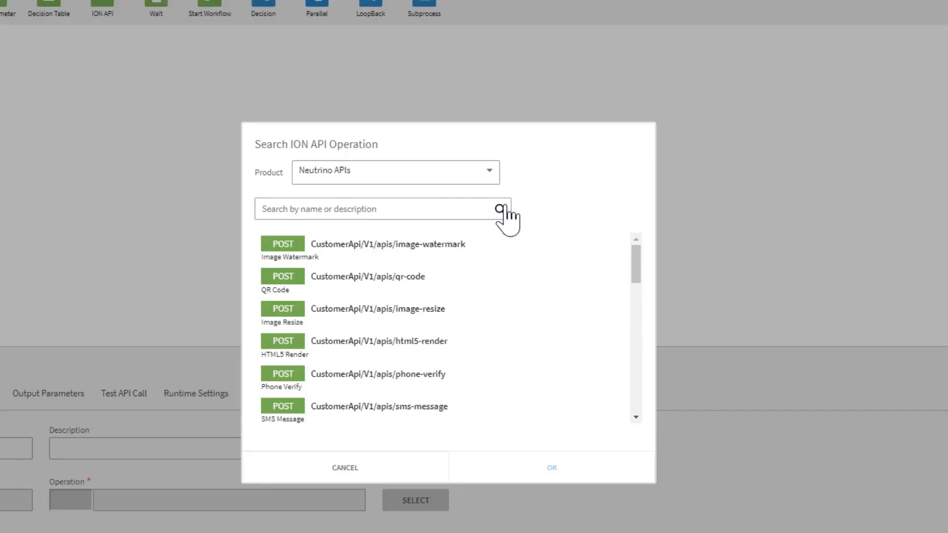
left_click(445, 208)
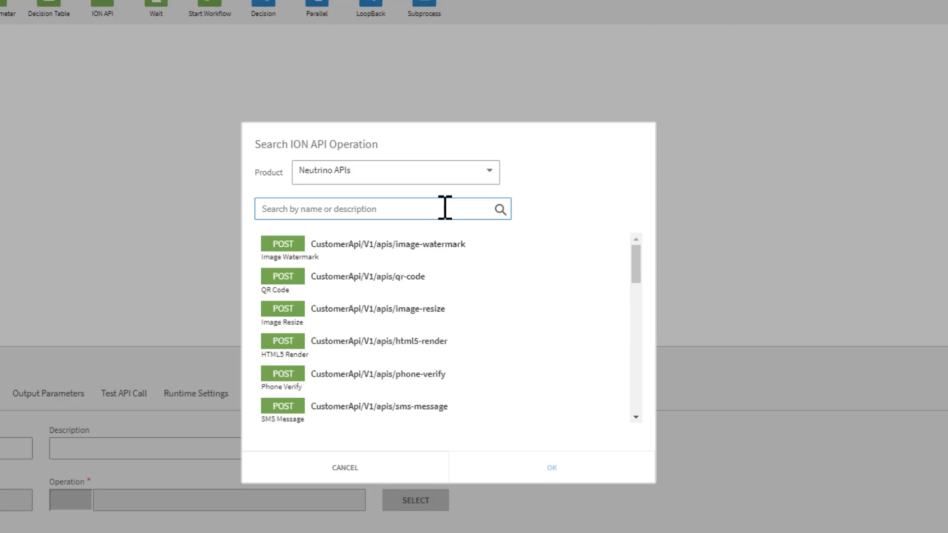
type("url")
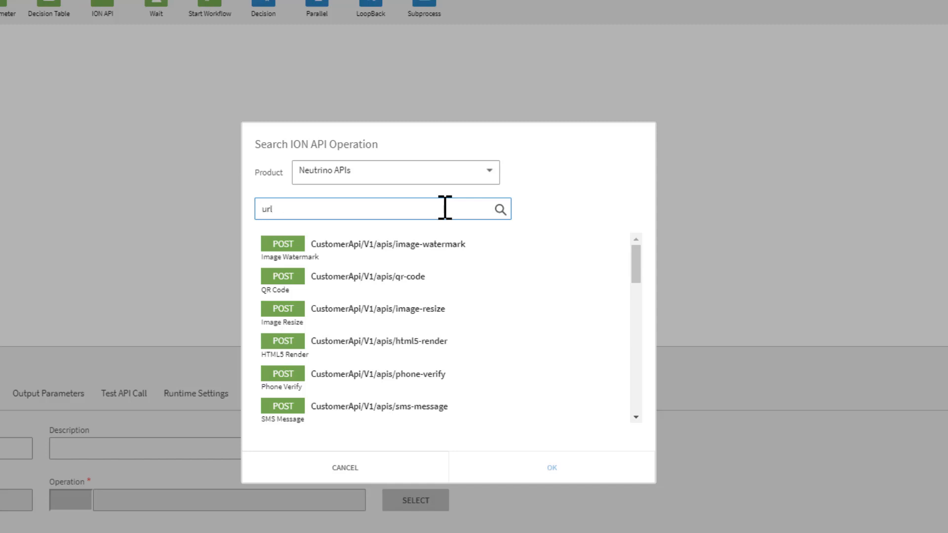
left_click(500, 209)
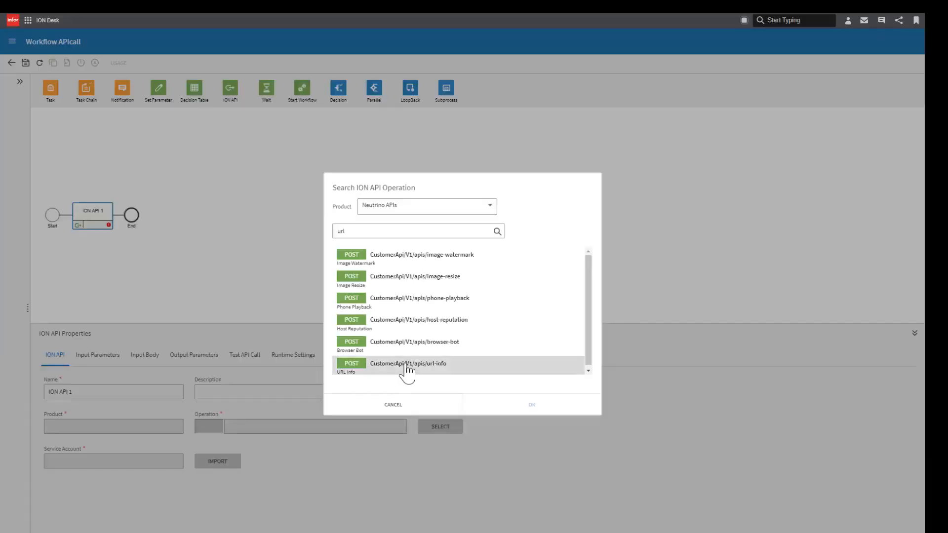
left_click(364, 407)
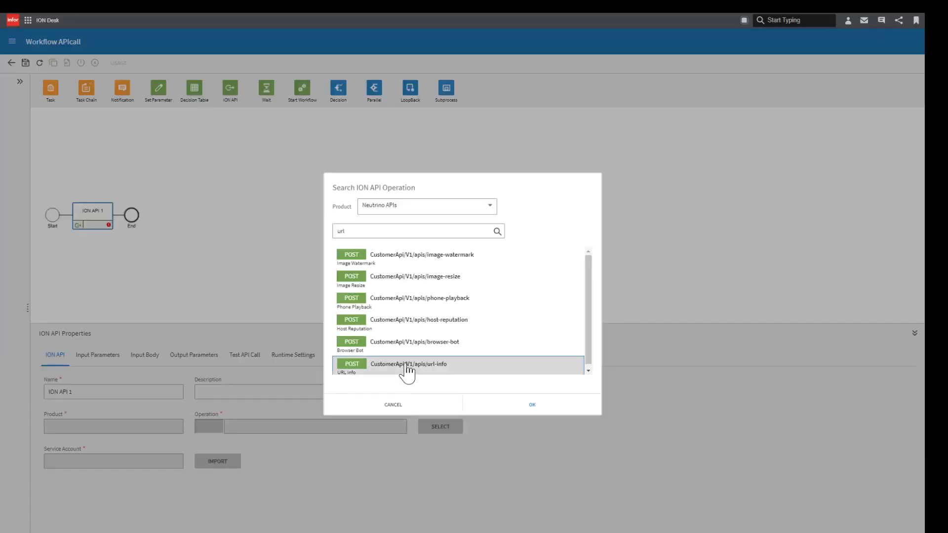
left_click(518, 406)
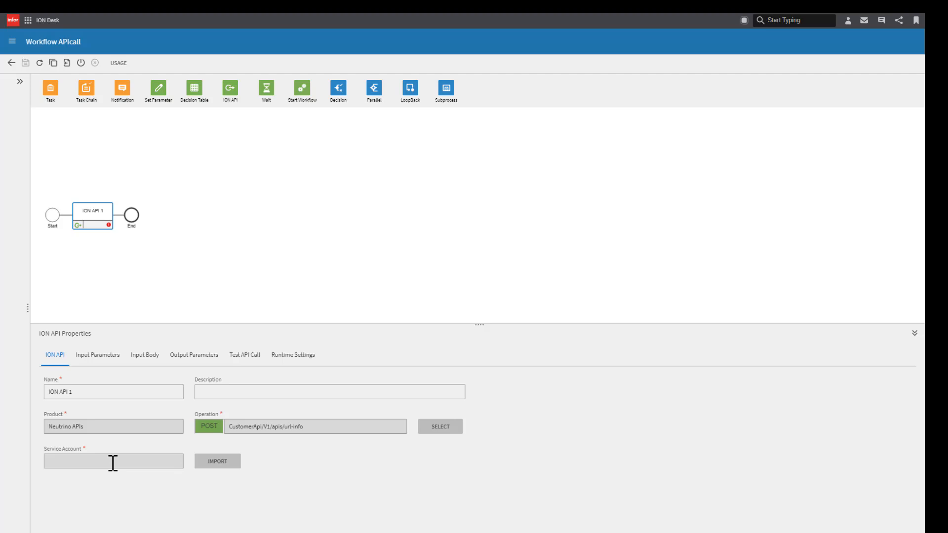
- Go to Service Accounts under User Management and start creating a new service account
left_click(847, 22)
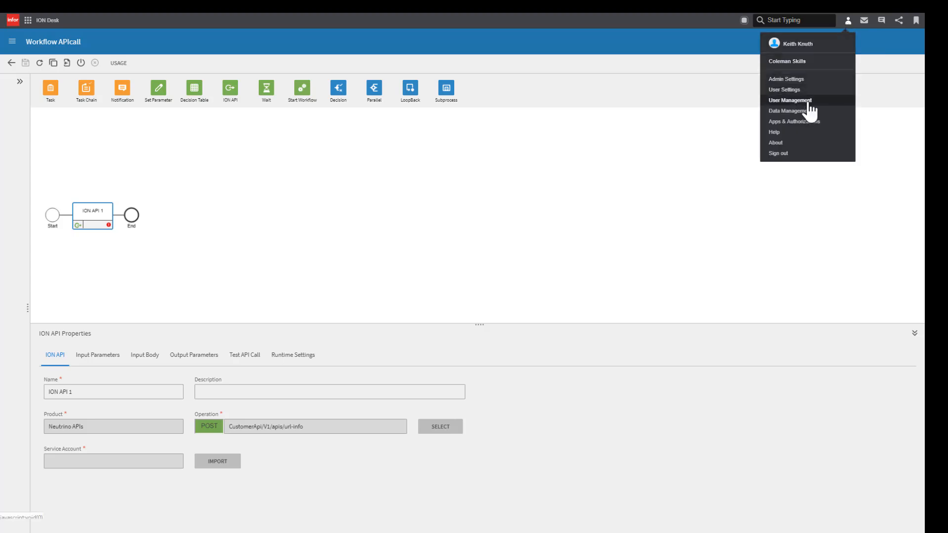
left_click(789, 100)
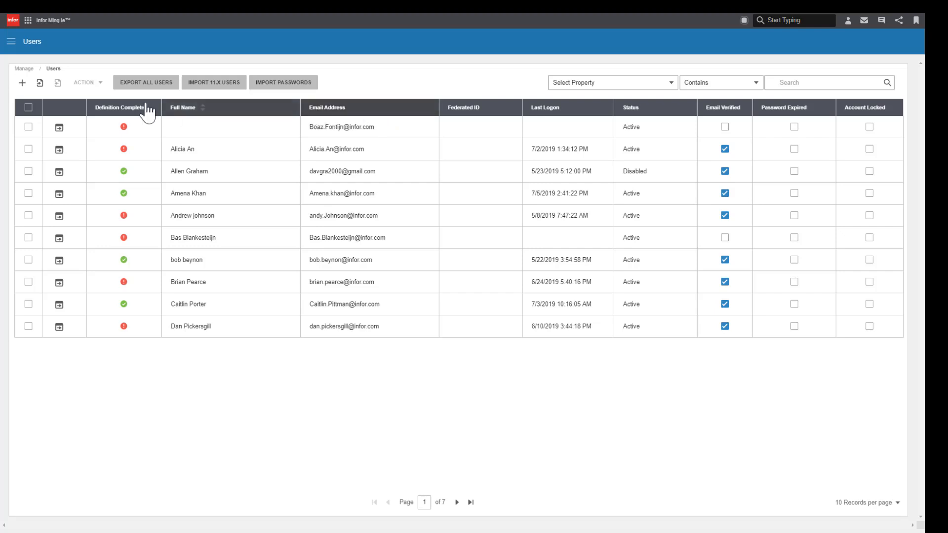
left_click(11, 41)
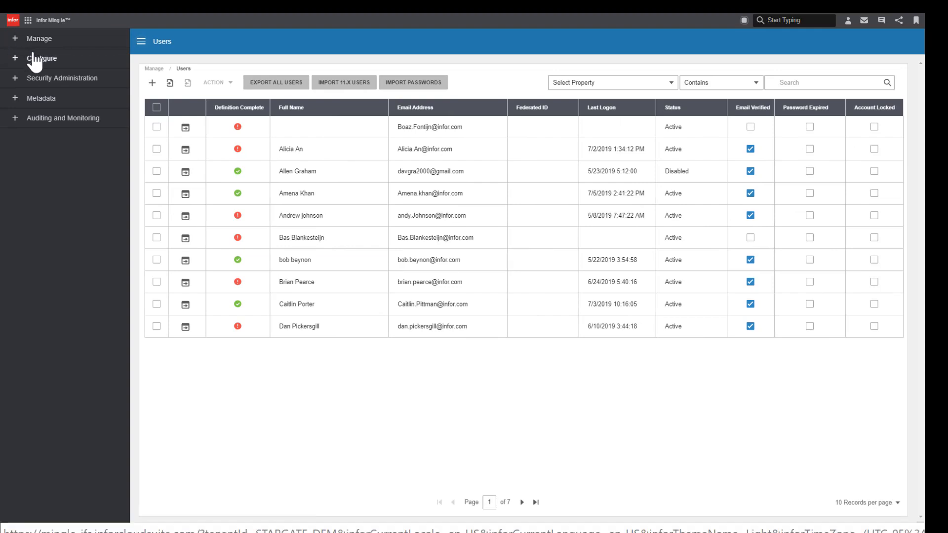
left_click(35, 40)
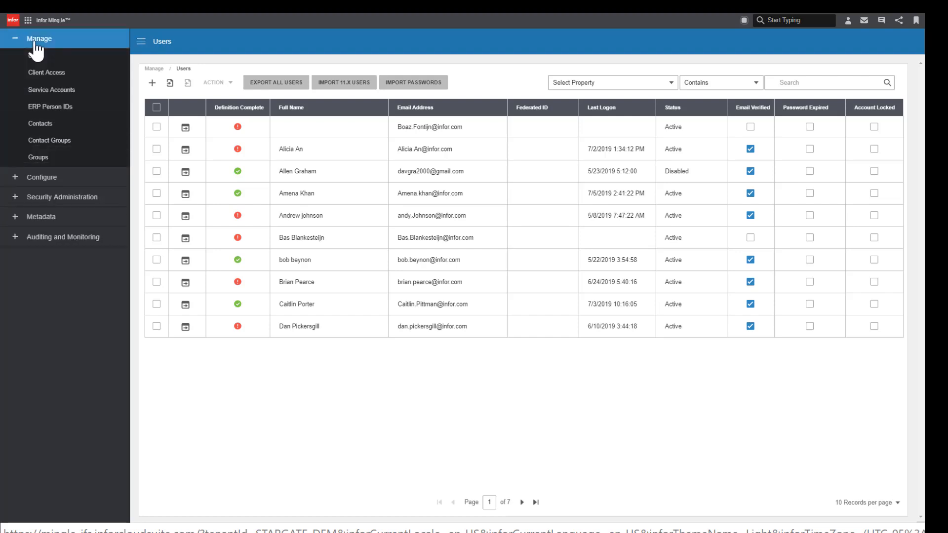
left_click(50, 91)
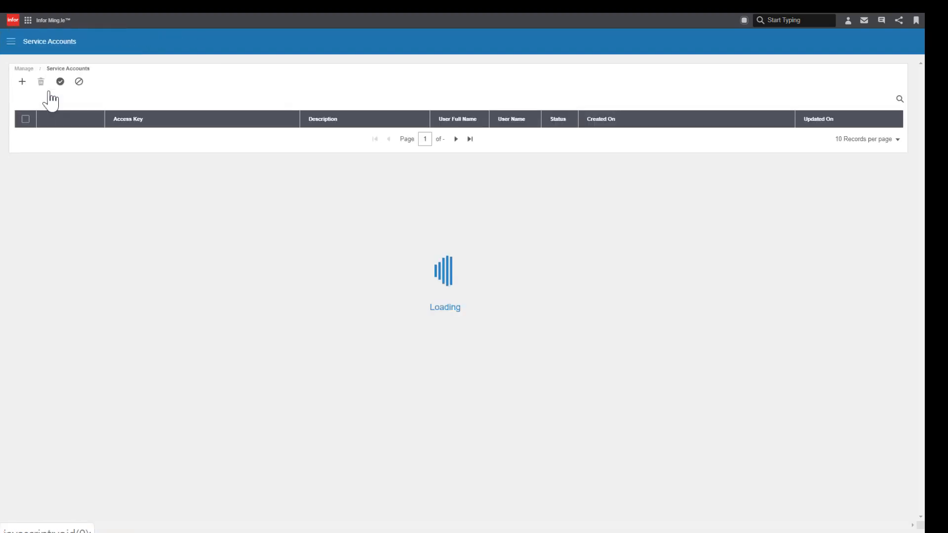
left_click(23, 83)
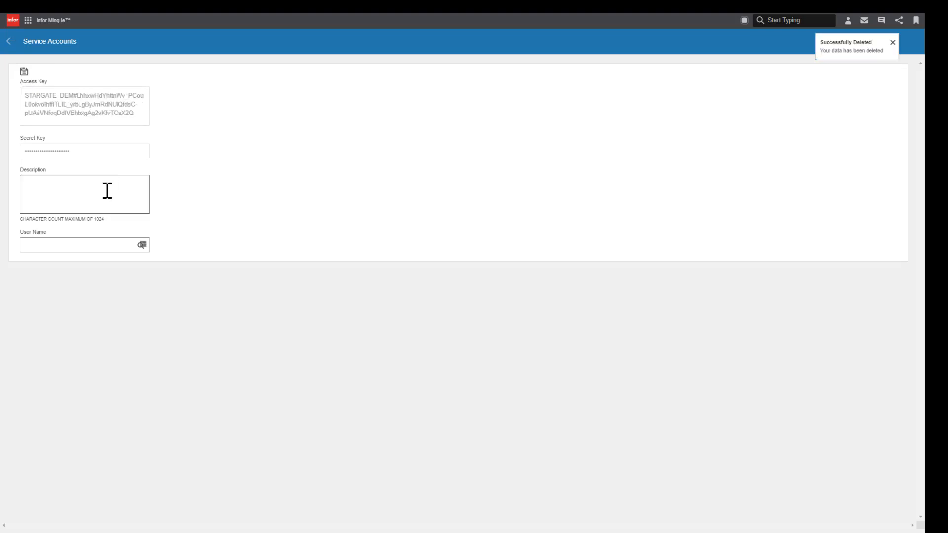
- Enter the service account description Used for Automated ION Process
left_click(107, 191)
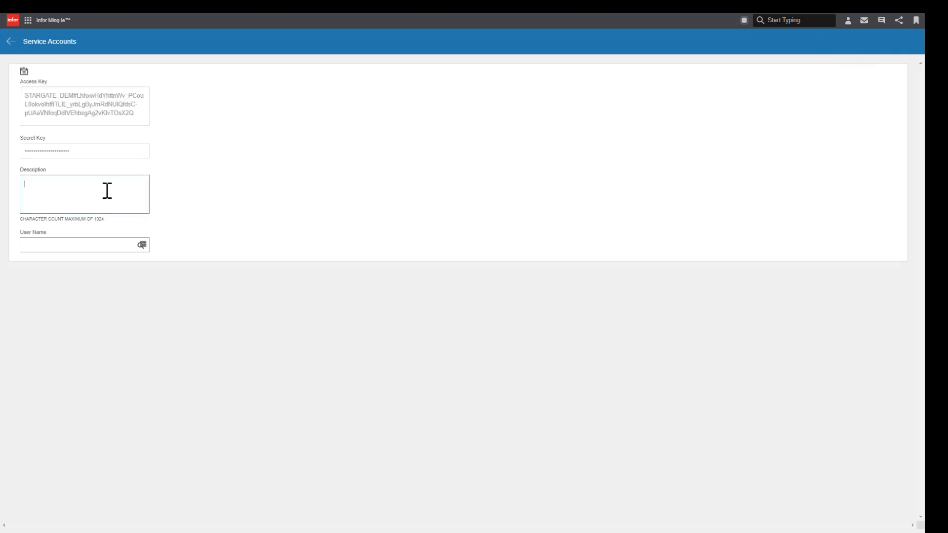
type("Usd")
type("ed for A")
type("utoma")
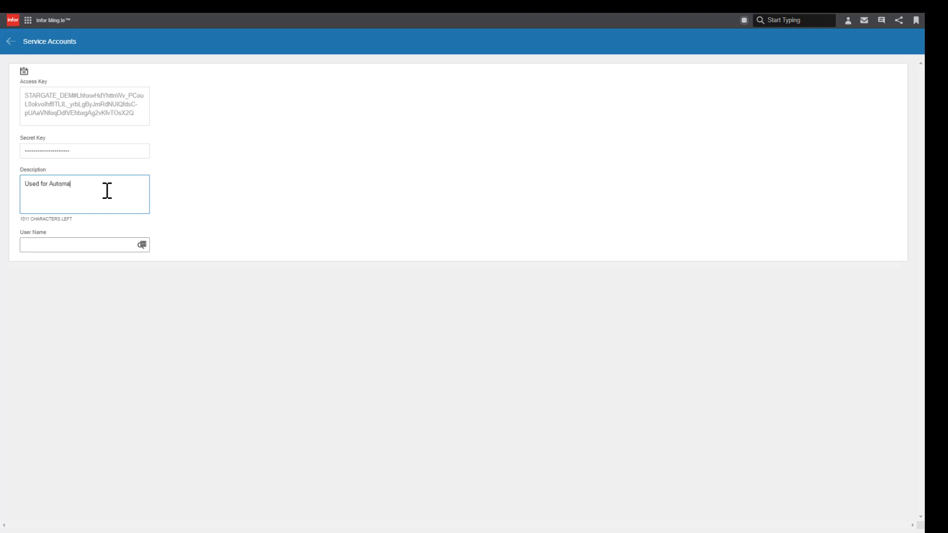
type("ted ION Process")
- Look up the current user by surname and add them as the service account's user name
left_click(142, 245)
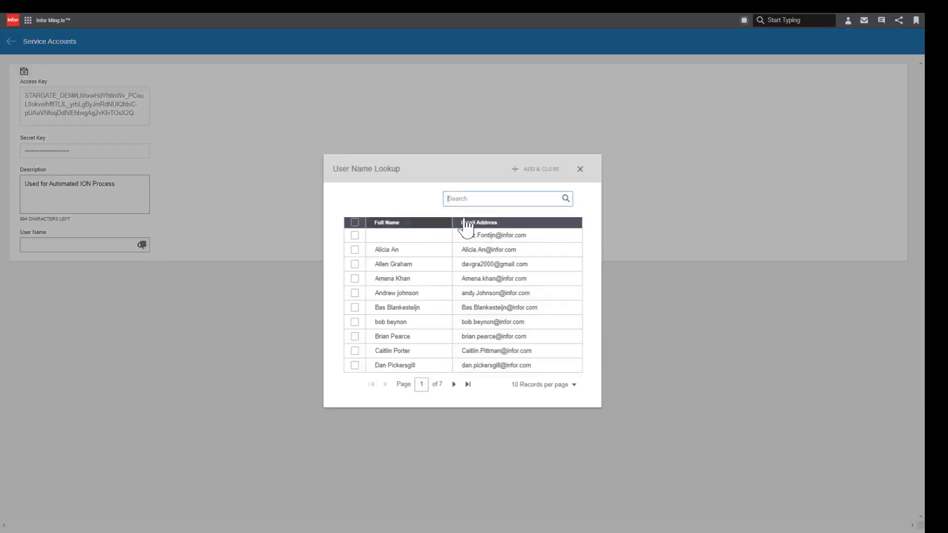
type("knuth")
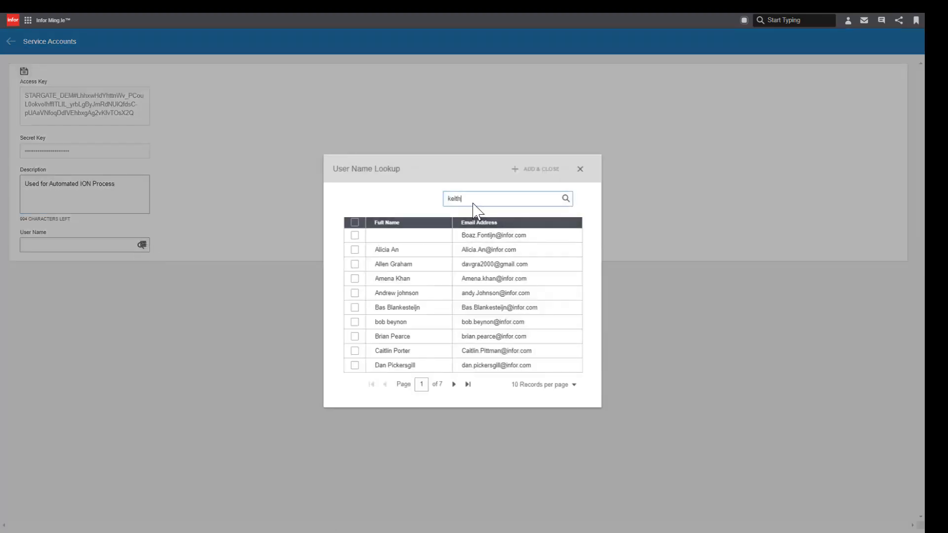
left_click(355, 235)
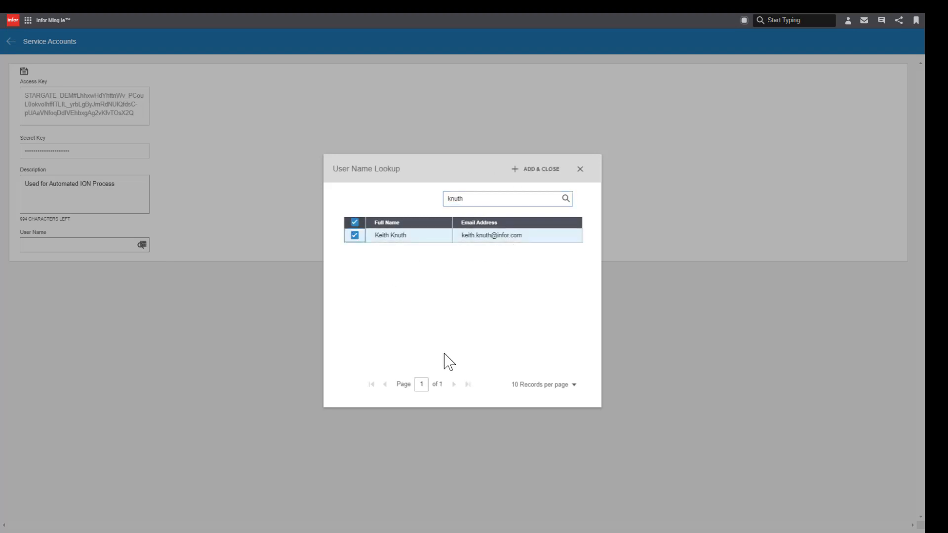
left_click(541, 169)
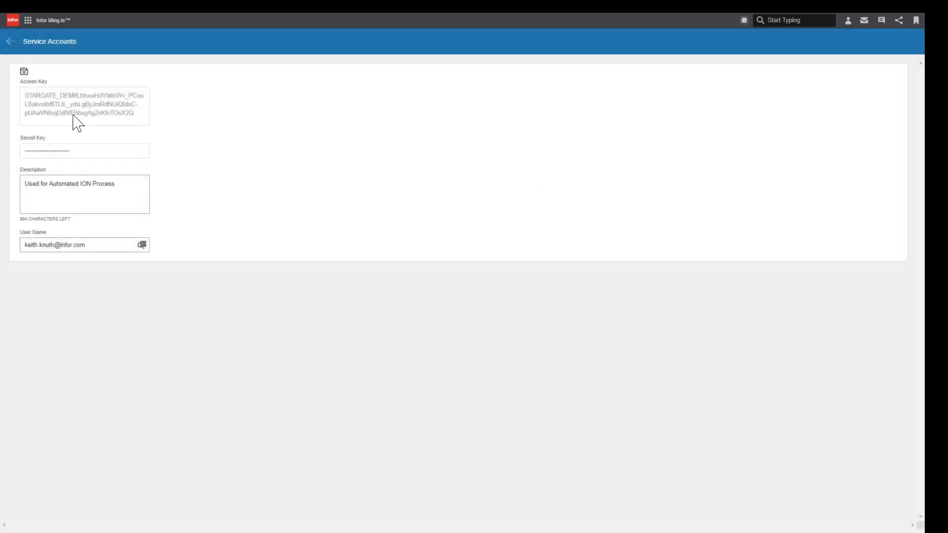
- Save the new service account and download its credentials file
left_click(24, 72)
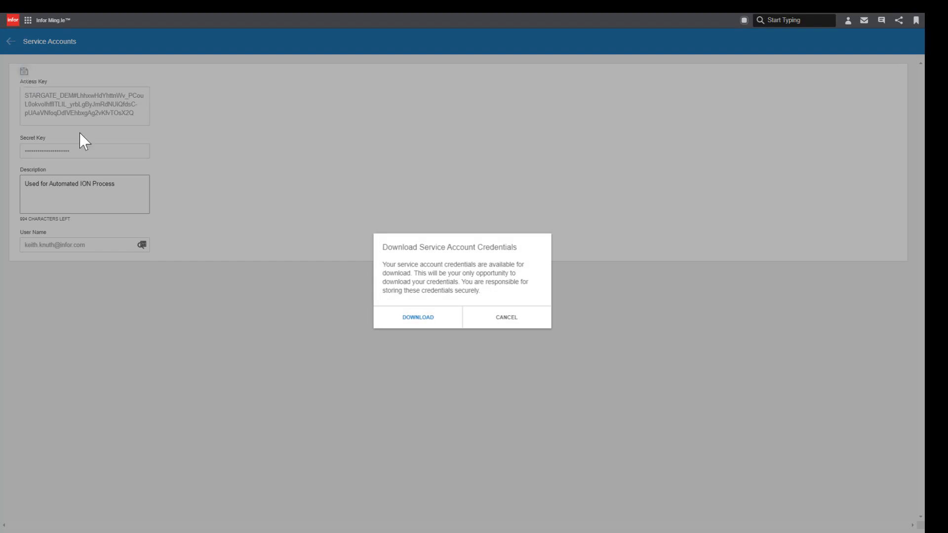
left_click(417, 317)
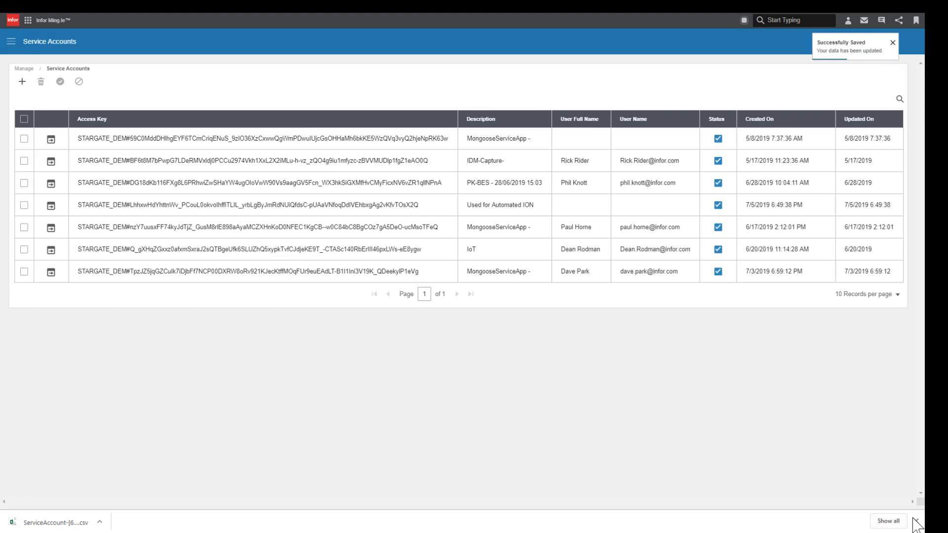
left_click(915, 521)
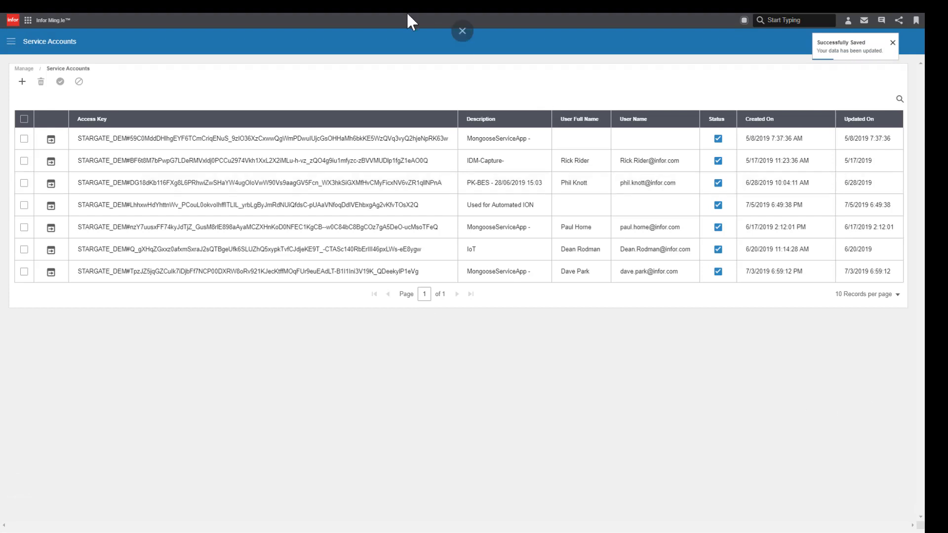
- Return to the workflow and import the downloaded credentials file as the activity's service account
left_click(27, 20)
left_click(131, 61)
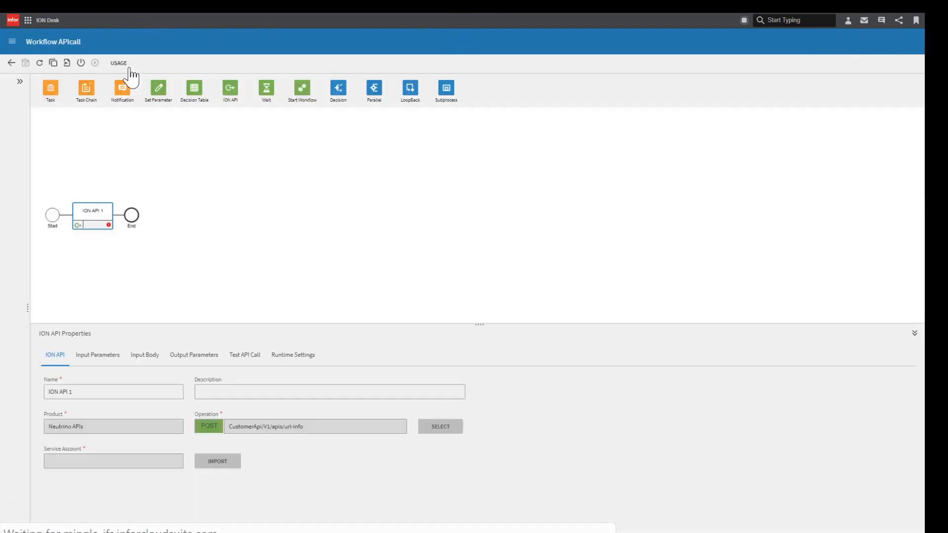
left_click(228, 460)
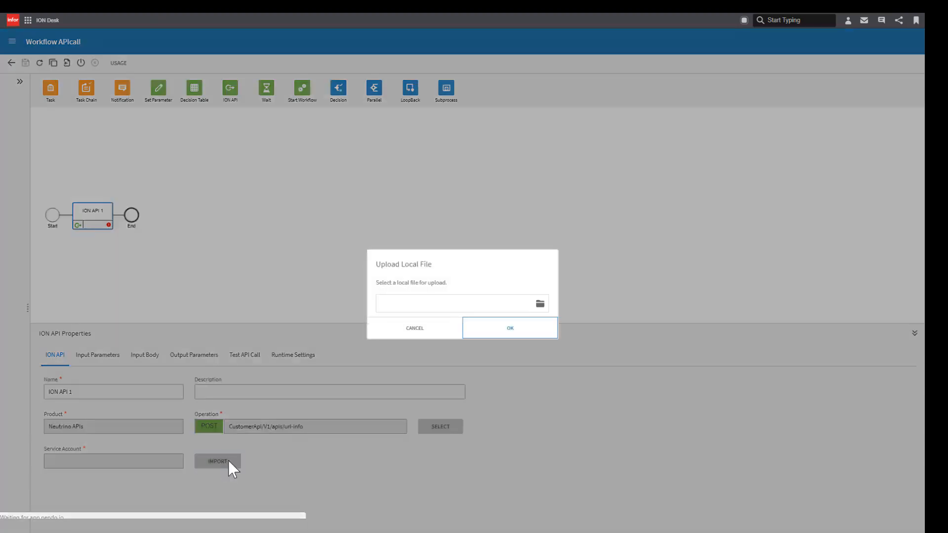
left_click(538, 306)
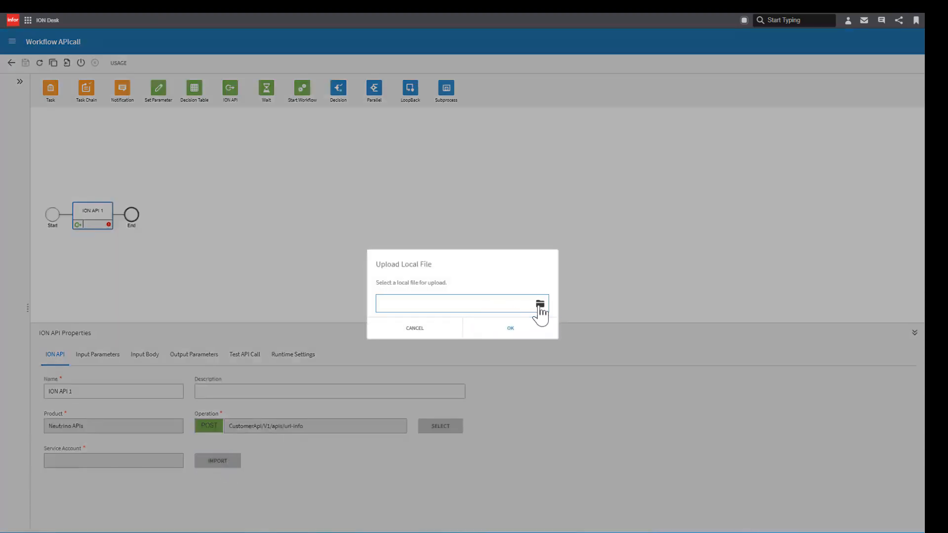
left_click(506, 331)
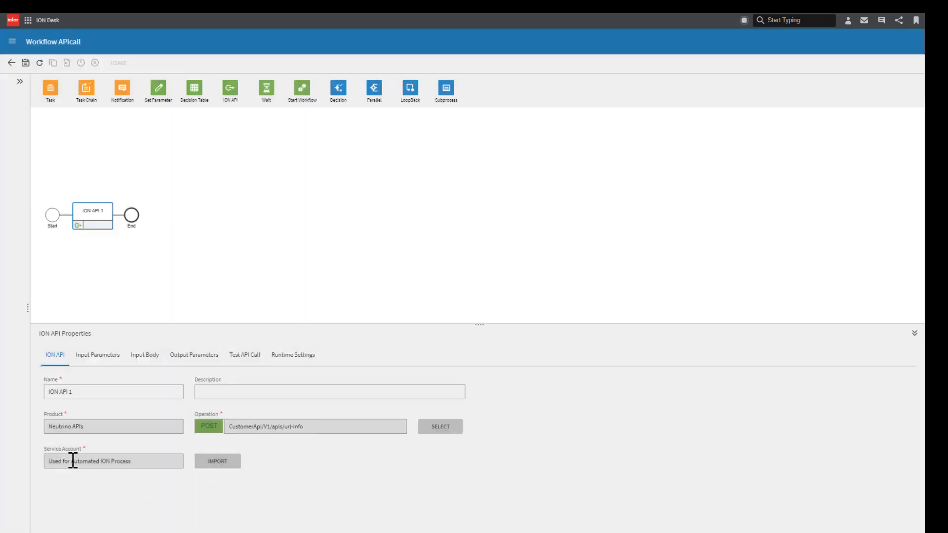
- Map the url input parameter to the URL workflow parameter
left_click(101, 365)
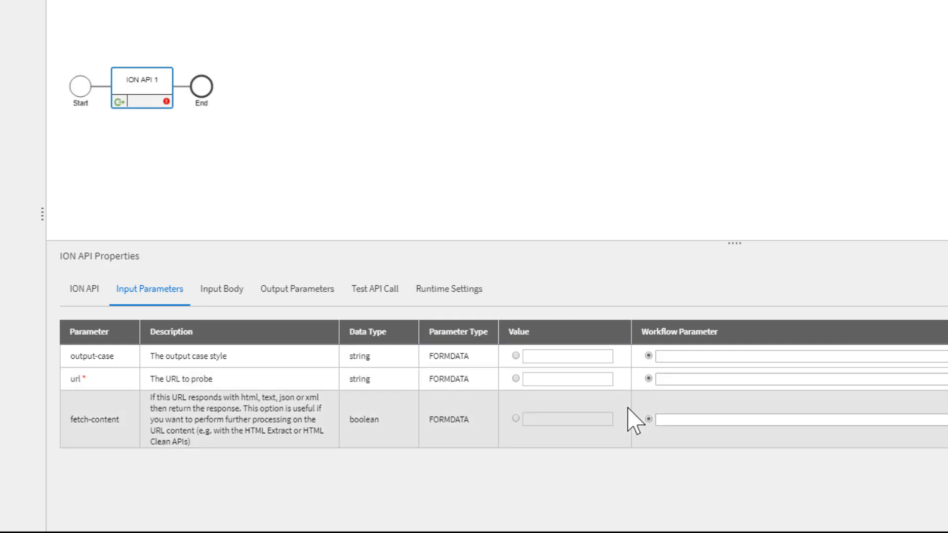
left_click(683, 383)
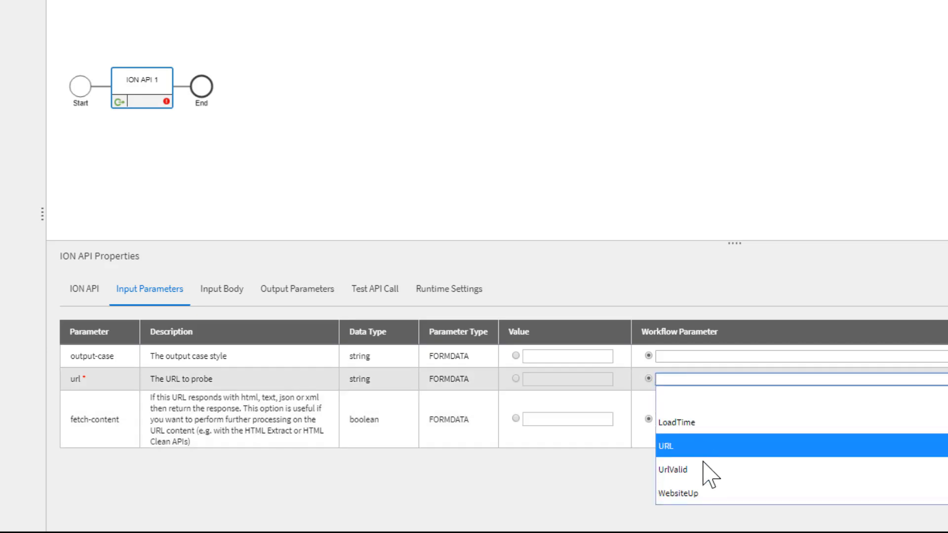
left_click(704, 450)
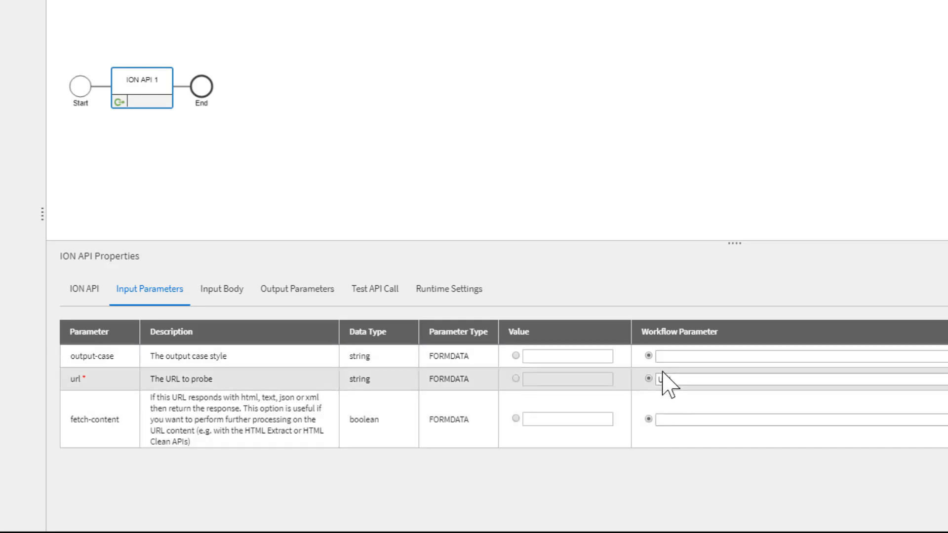
- Add an optional BODY output parameter with path $.http-ok mapped to the WebsiteUp workflow parameter
left_click(231, 296)
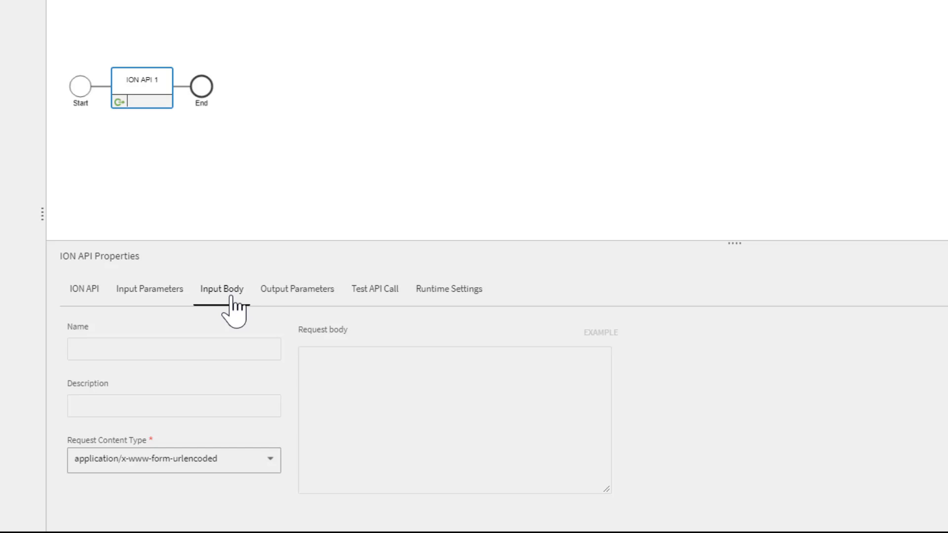
left_click(230, 297)
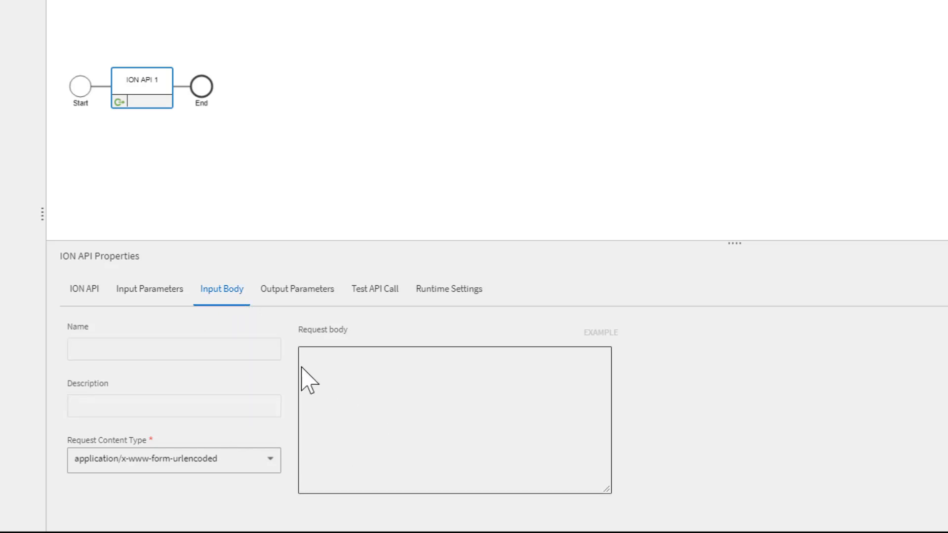
left_click(293, 296)
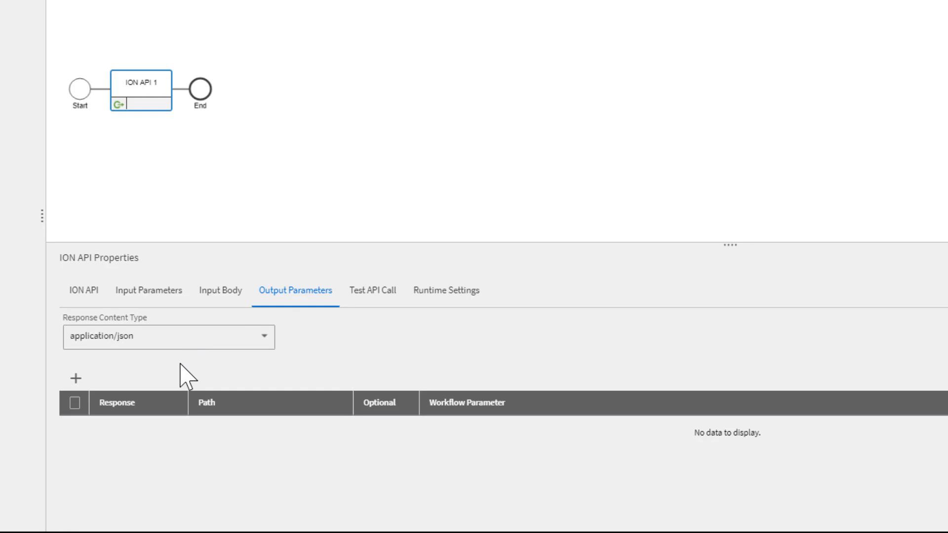
left_click(75, 378)
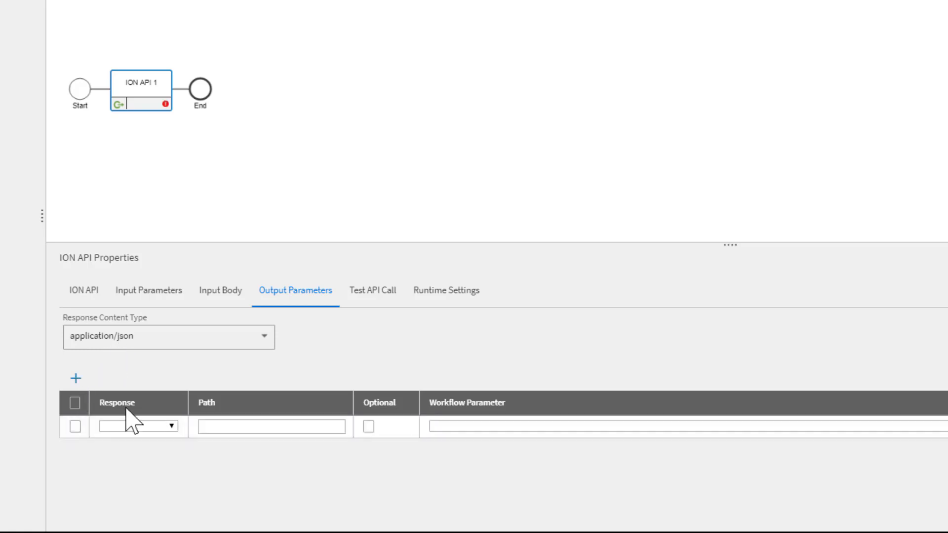
left_click(163, 425)
left_click(140, 473)
left_click(227, 428)
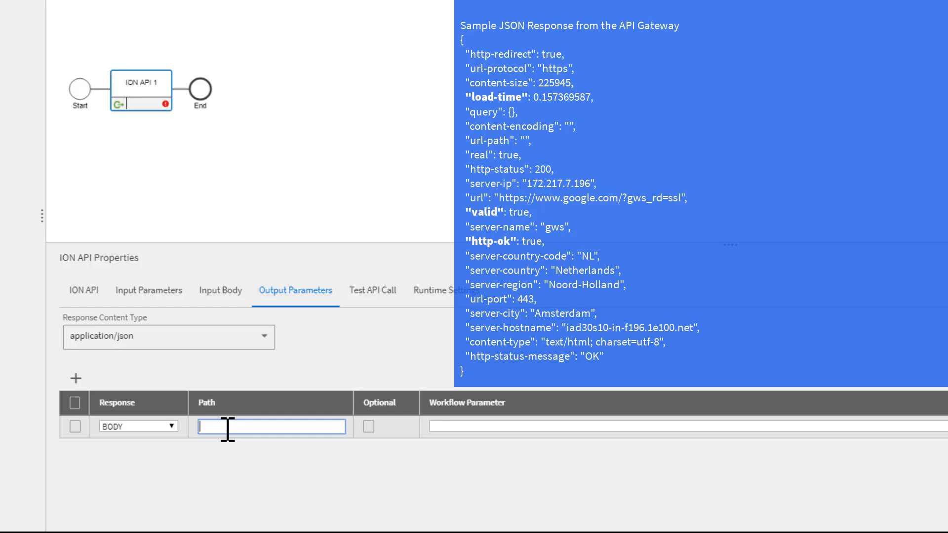
type("$.http-ok")
left_click(368, 427)
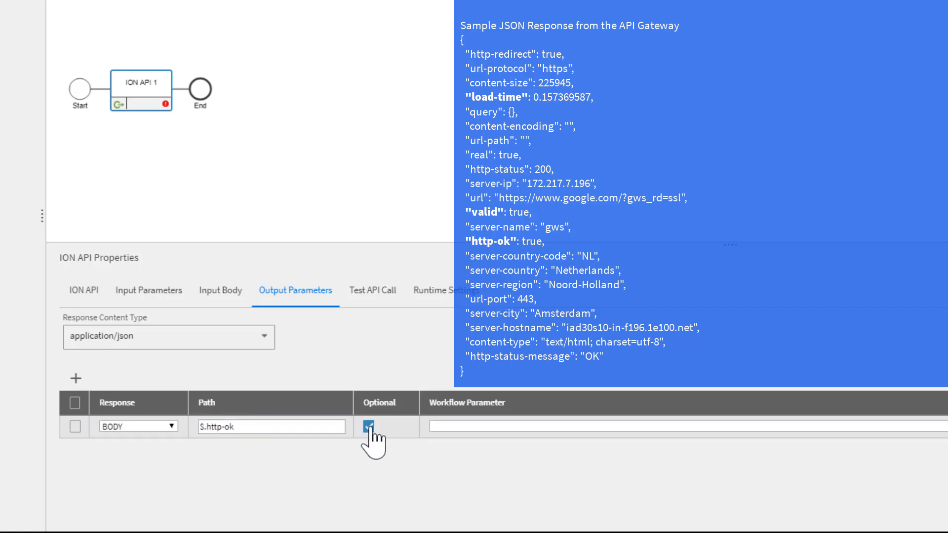
left_click(455, 427)
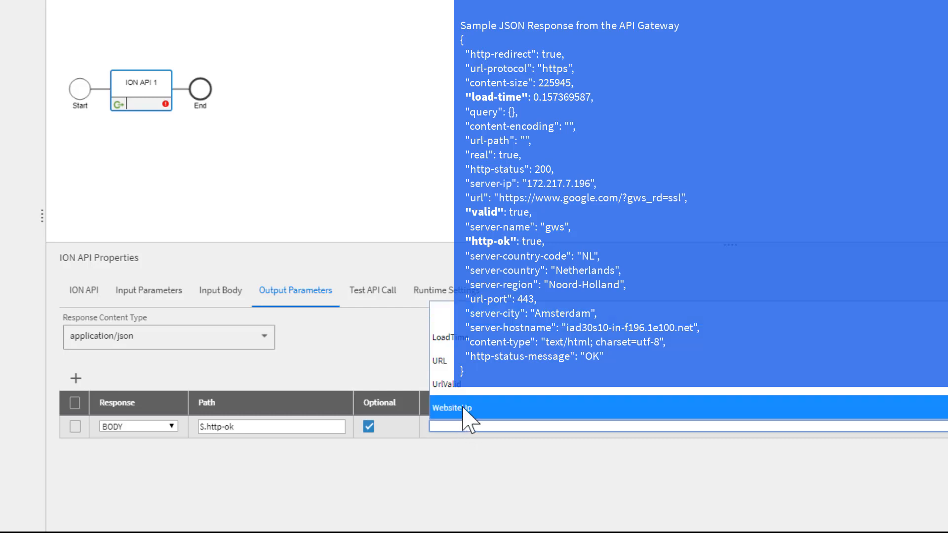
left_click(464, 407)
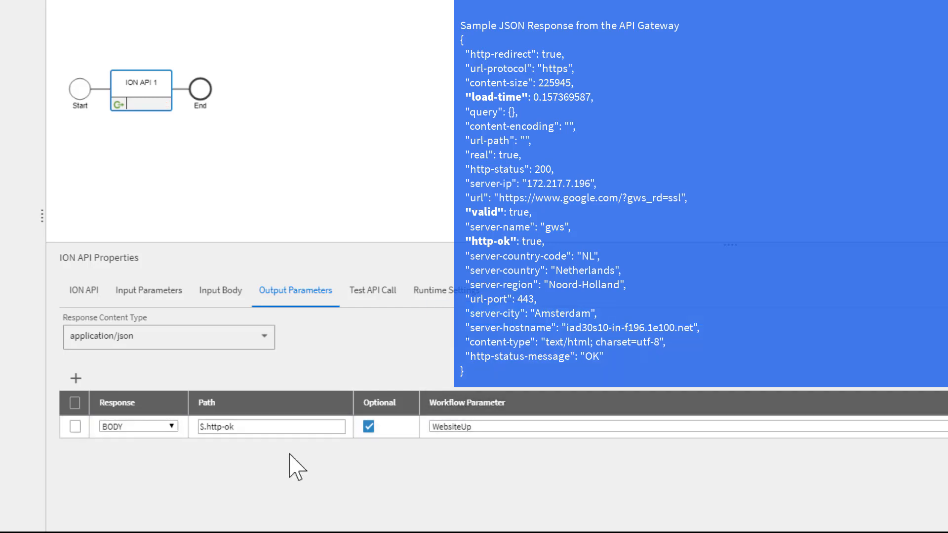
- Add an optional BODY output parameter with path $.load-time mapped to the LoadTime workflow parameter
left_click(76, 379)
left_click(134, 449)
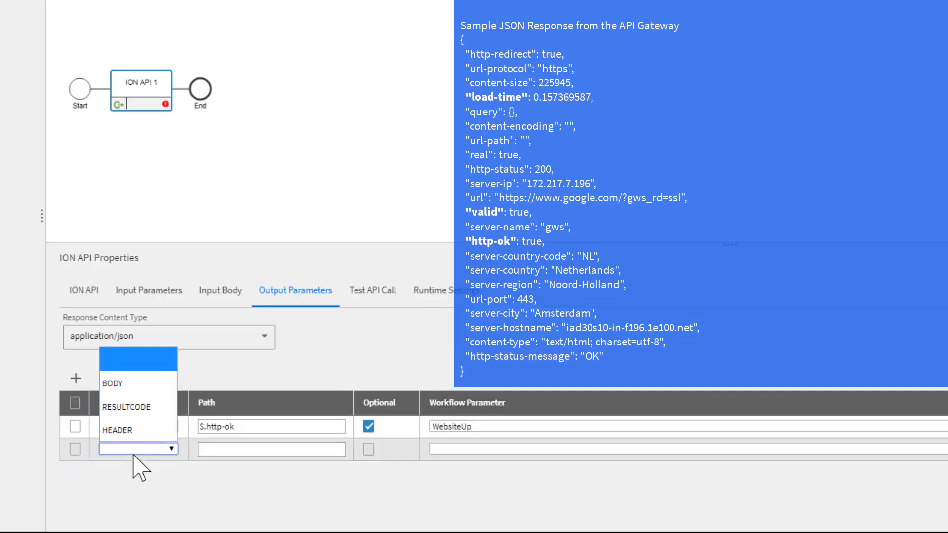
left_click(128, 388)
left_click(217, 449)
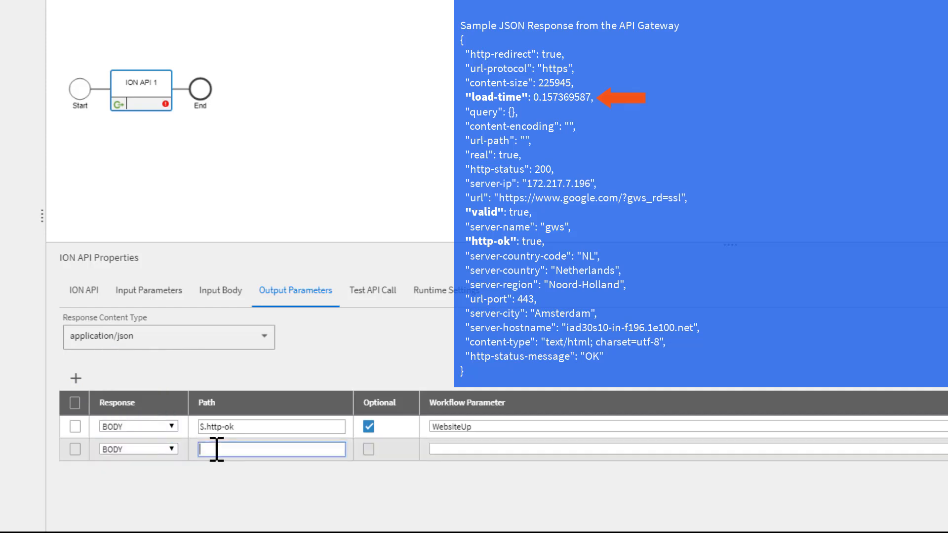
type("$.load-time")
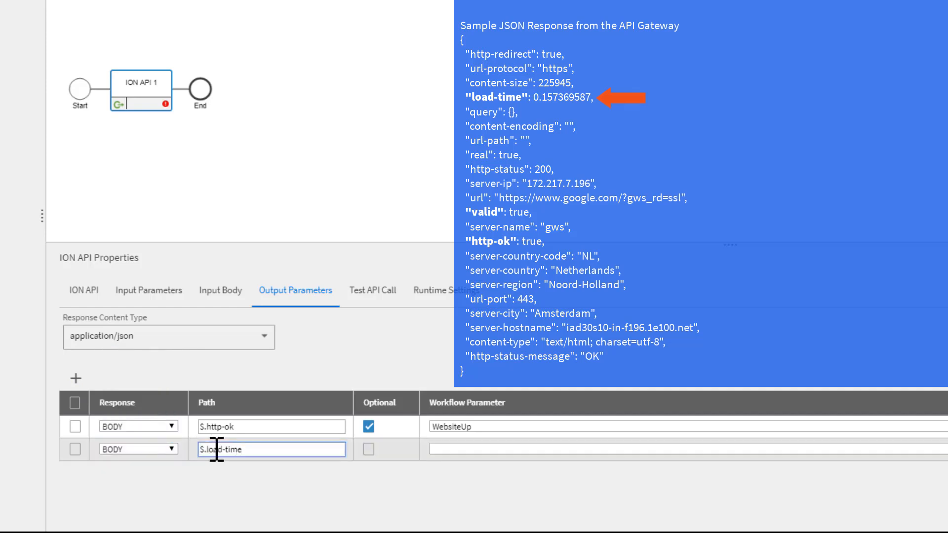
left_click(369, 450)
left_click(369, 449)
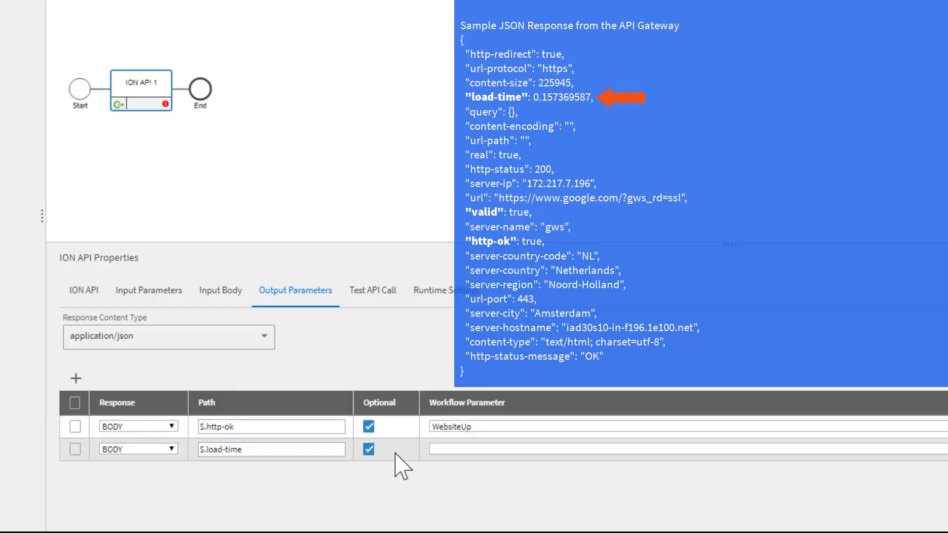
left_click(471, 449)
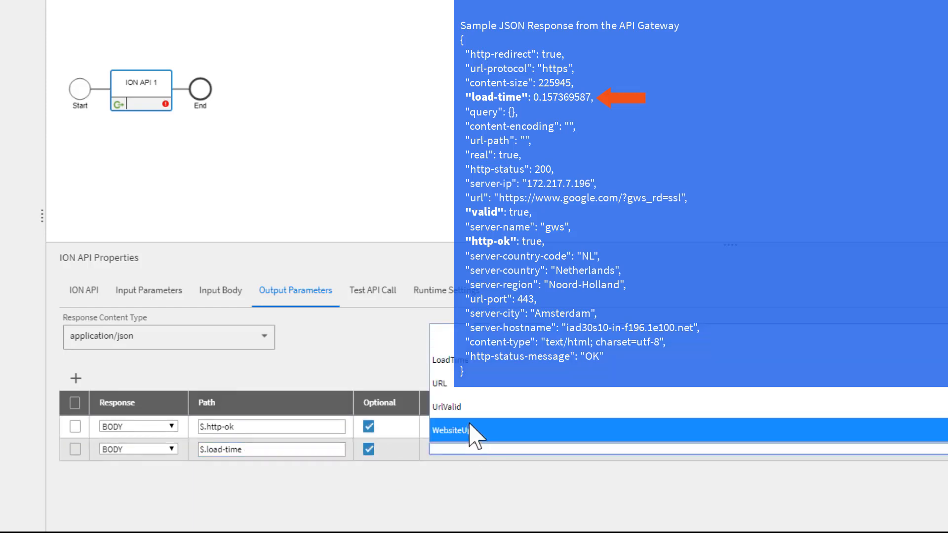
left_click(474, 440)
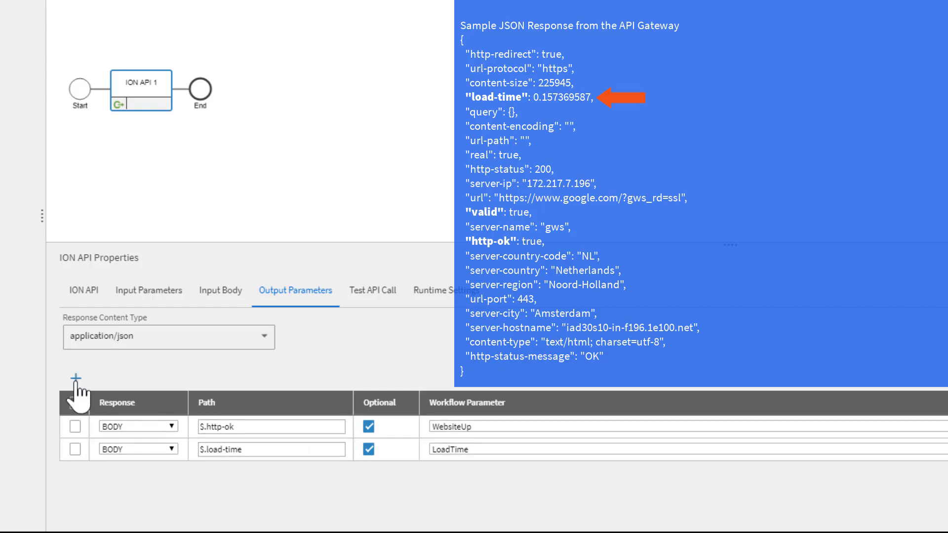
- Add a BODY output parameter with path $.valid mapped to the UrlValid workflow parameter
left_click(75, 379)
left_click(119, 471)
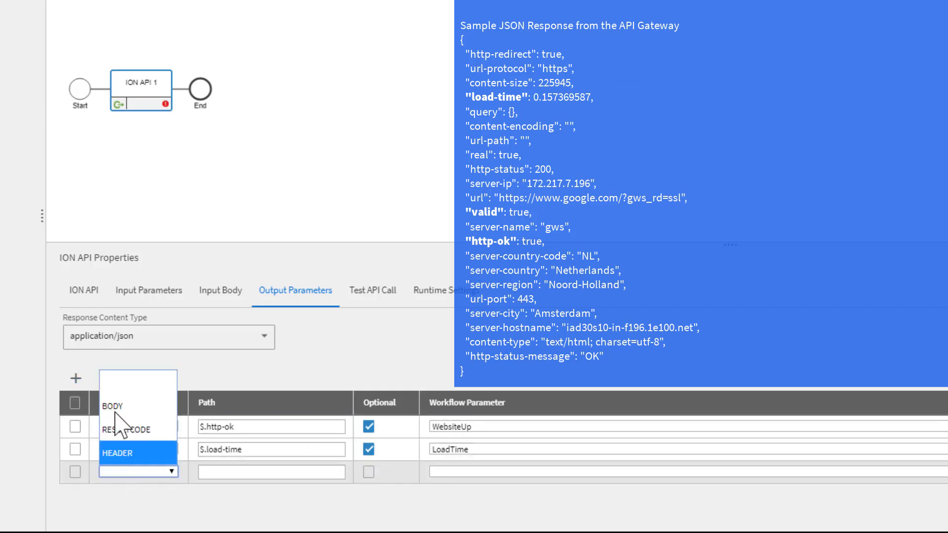
left_click(117, 400)
left_click(244, 477)
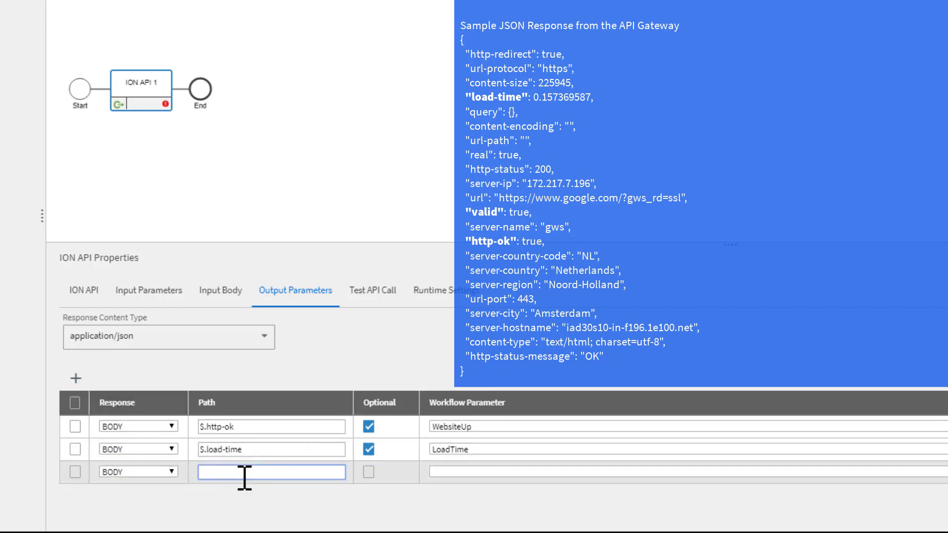
type("$.valid")
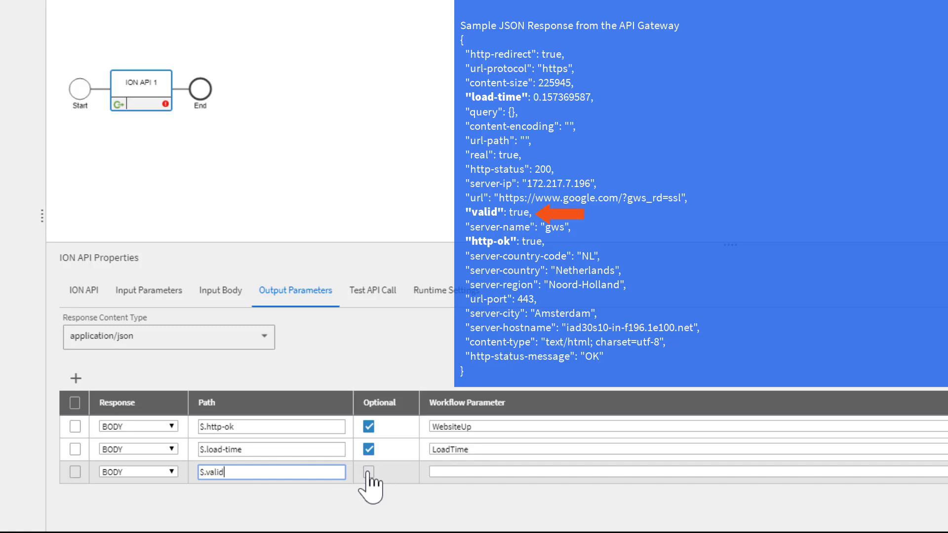
left_click(452, 476)
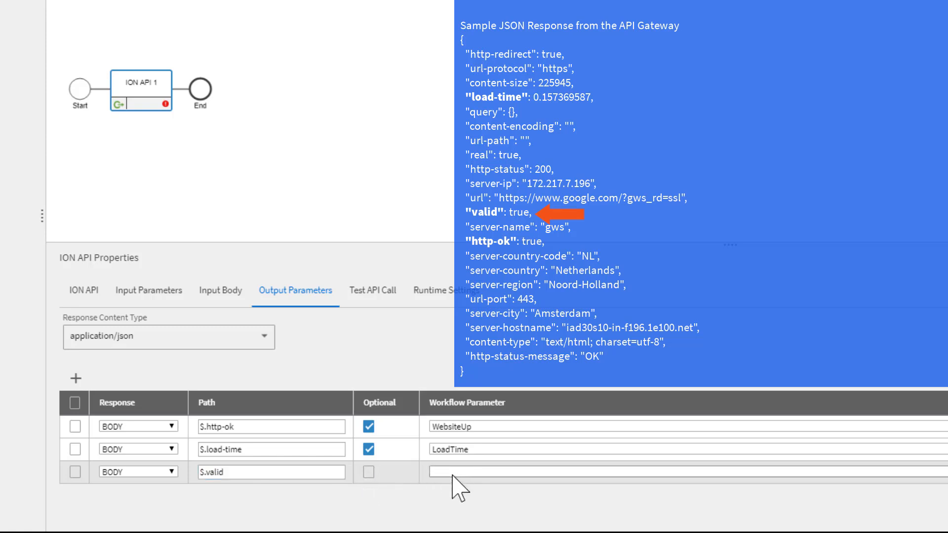
left_click(565, 429)
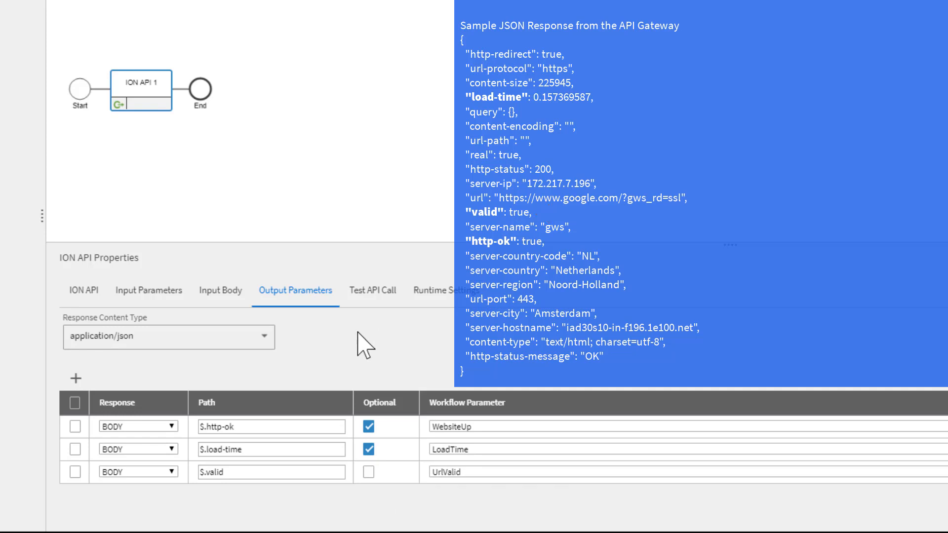
left_click(370, 292)
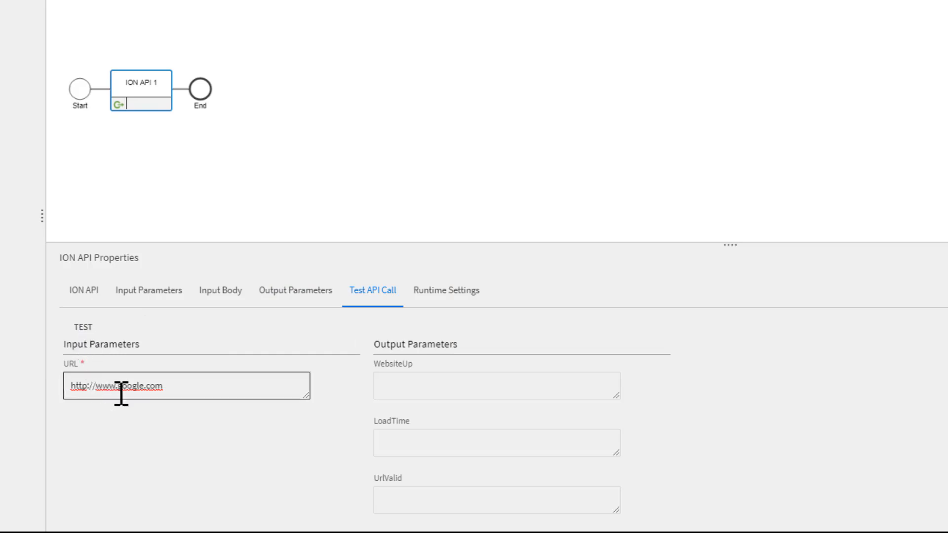
left_click_drag(70, 387, 175, 387)
left_click(78, 388)
left_click(85, 327)
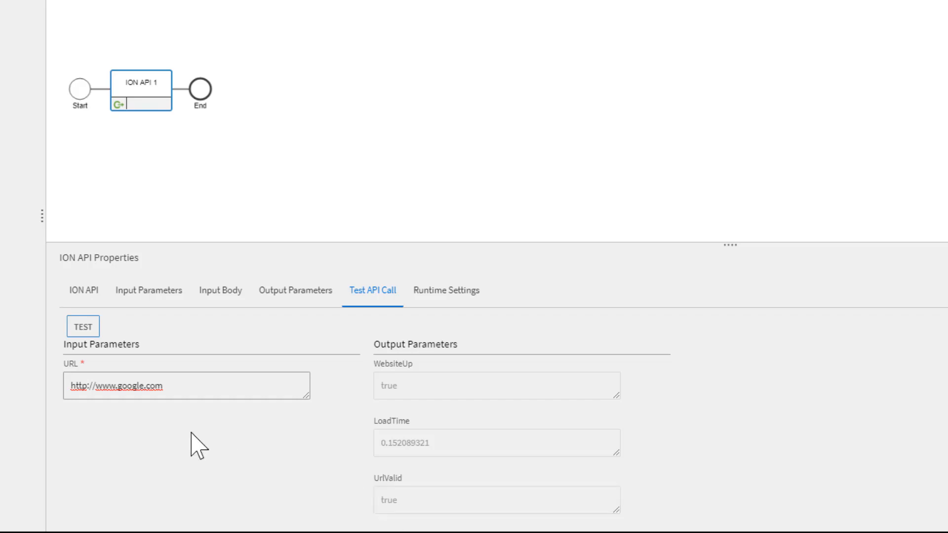
left_click(95, 385)
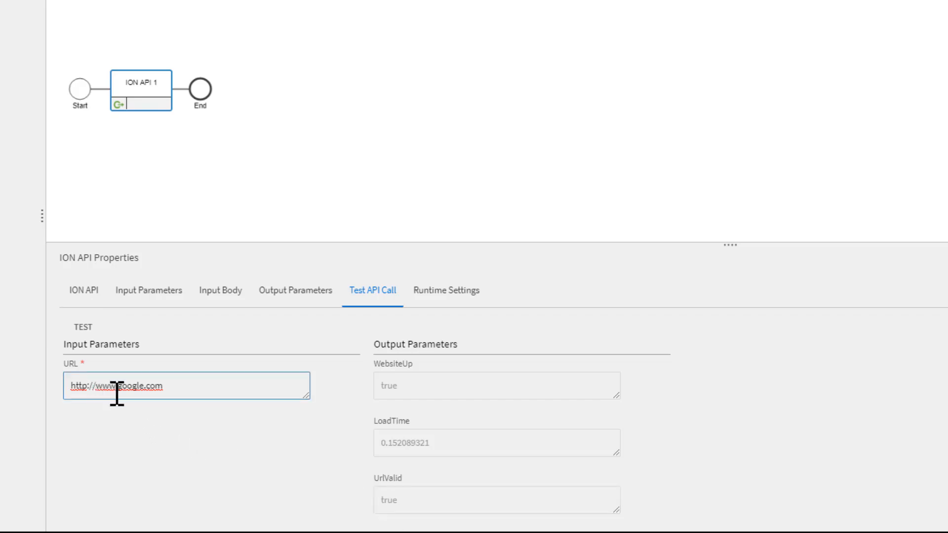
key("shift+Home")
key("BackSpace")
left_click(87, 329)
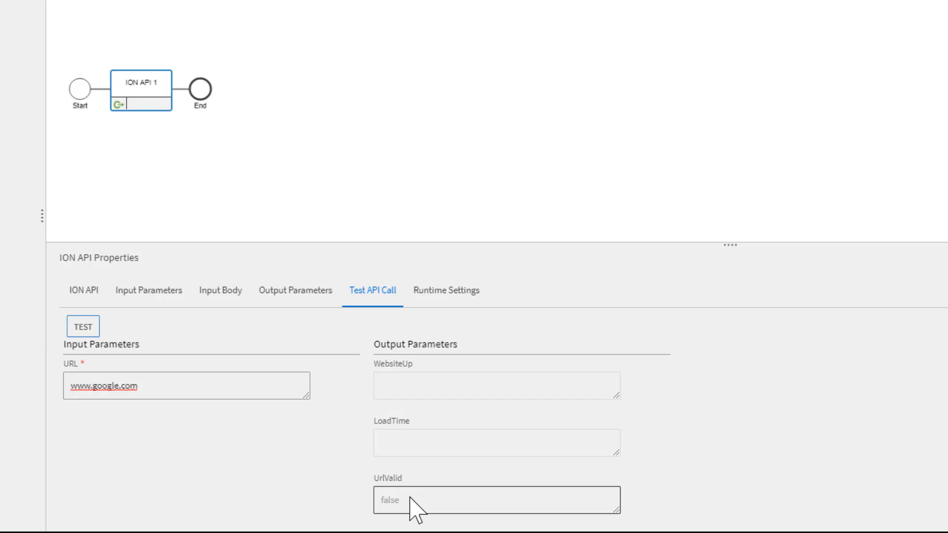
left_click(72, 386)
type("http://")
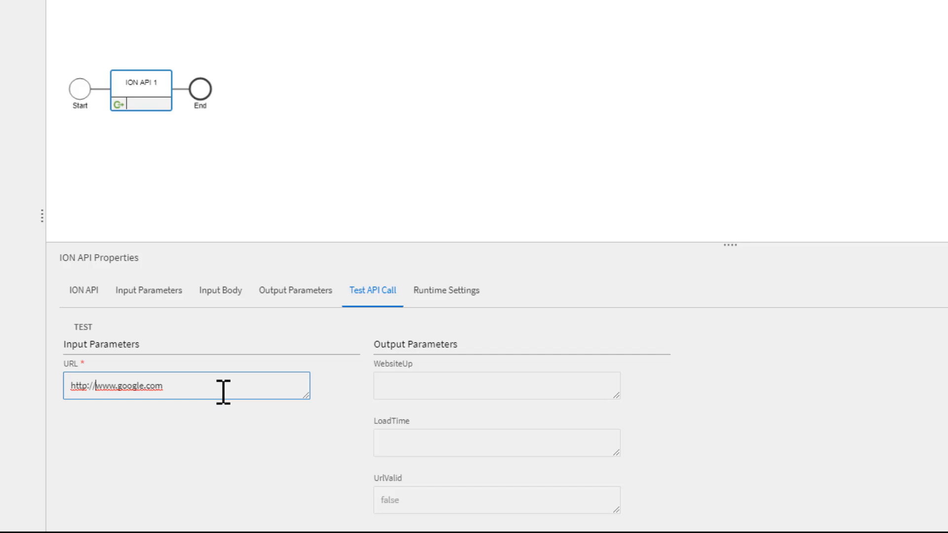
- Review the activity's runtime error-handling settings and save the workflow
left_click(451, 292)
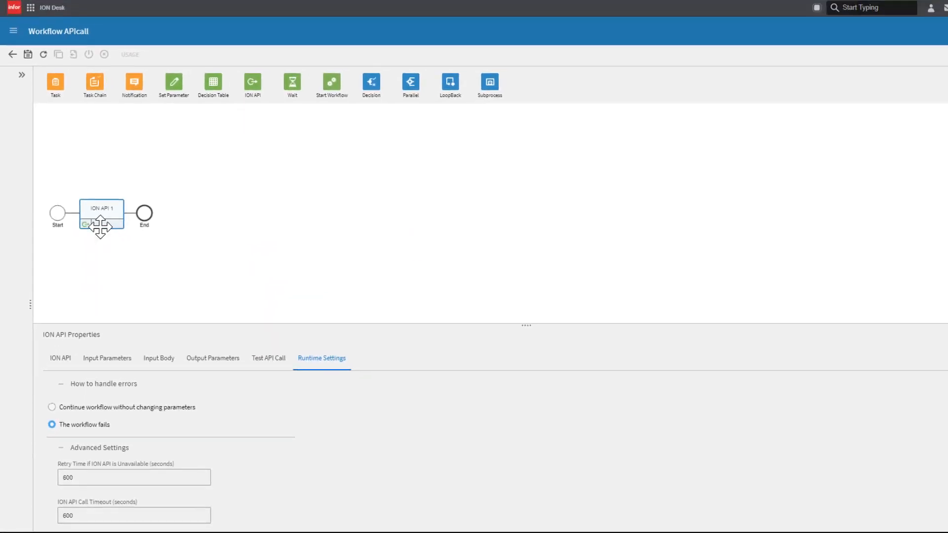
left_click(28, 55)
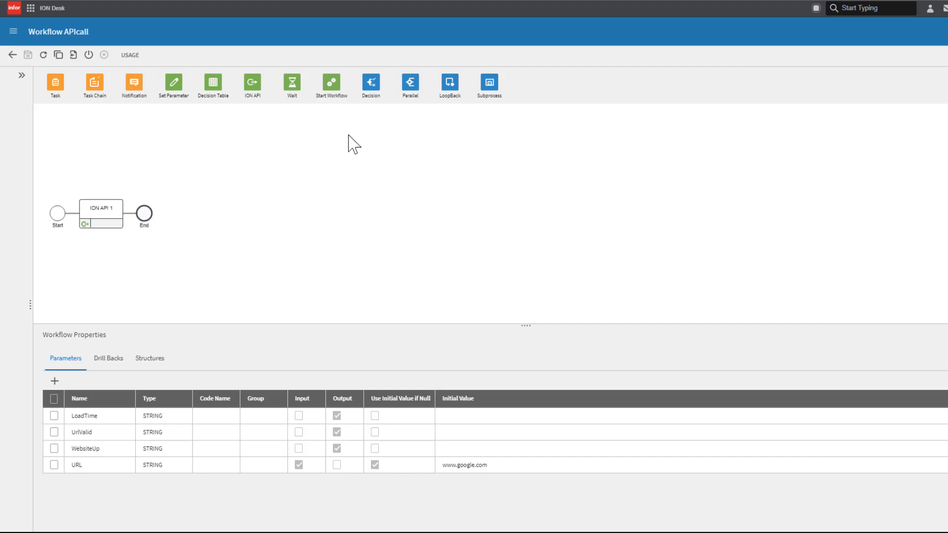
- Insert a decision after ION API 1 and place a task on its Yes branch
left_click_drag(371, 83, 132, 219)
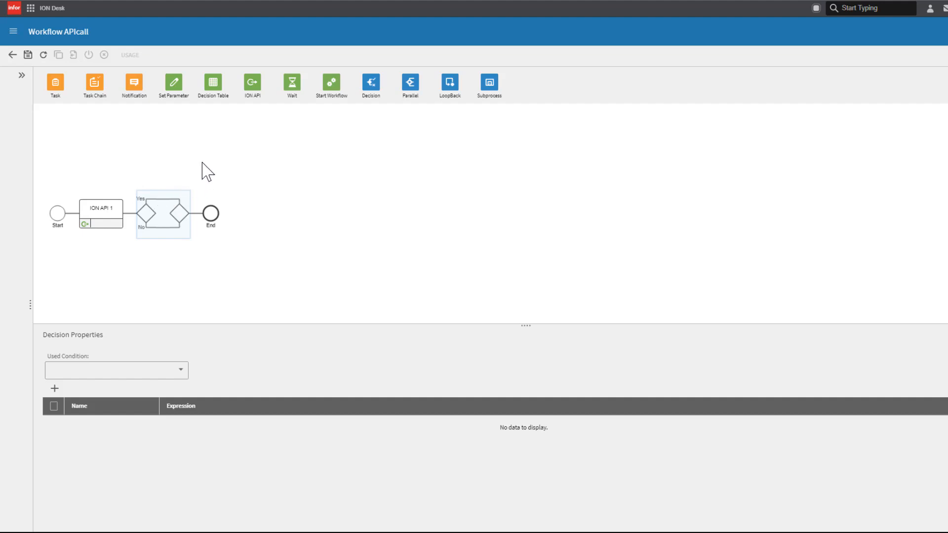
left_click_drag(56, 83, 165, 200)
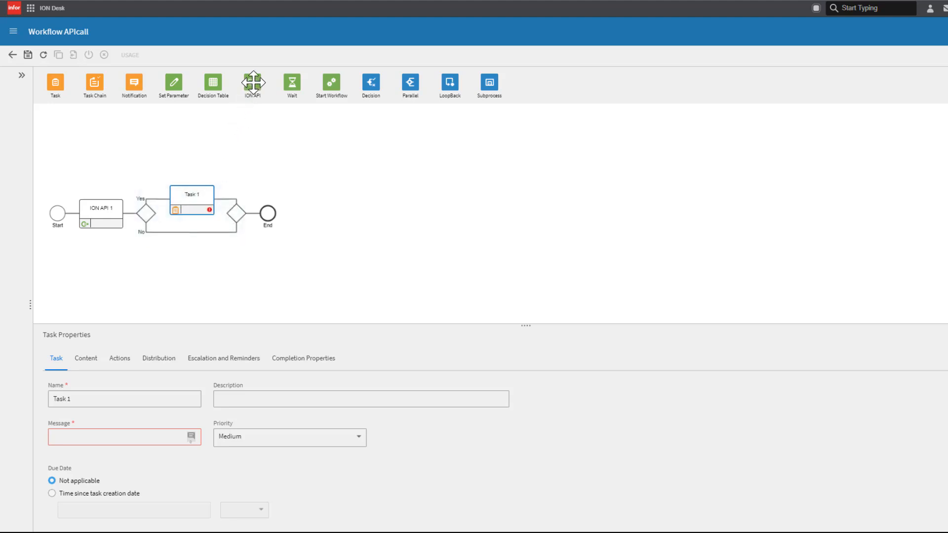
- Add a second ION API activity after the decision, before the end
left_click_drag(252, 82, 256, 221)
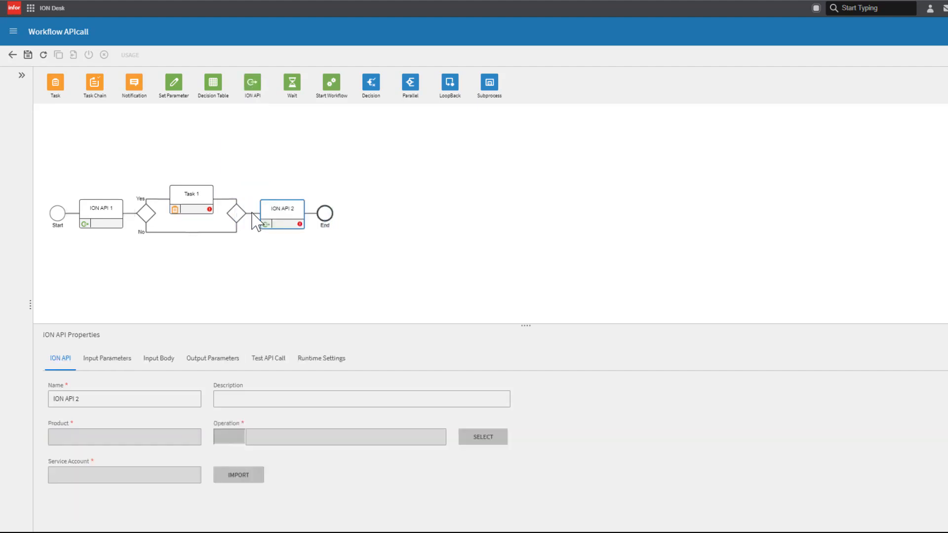